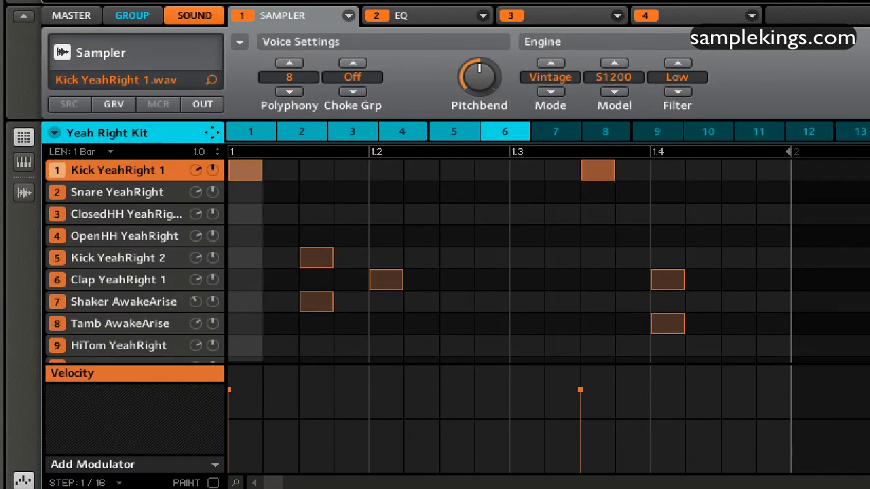
# Stop playback and show the Yeah Right Kit pattern in the keyboard (piano-roll) view.
pyautogui.press('space')
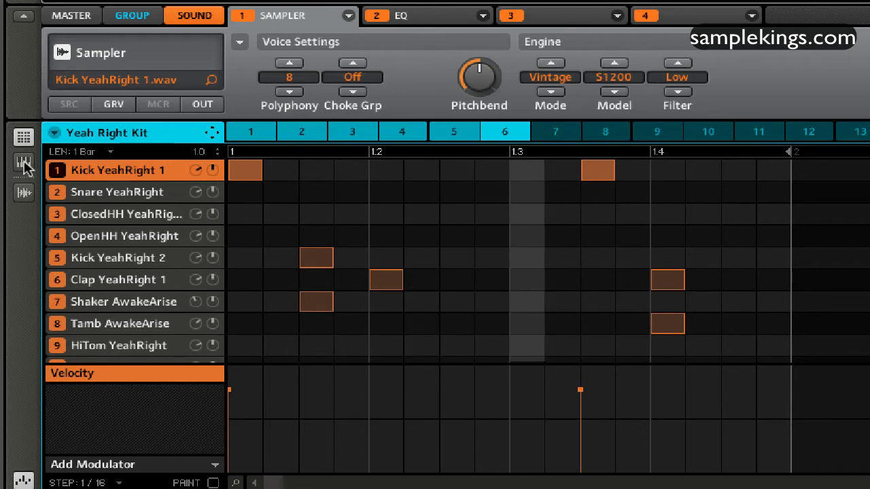
pyautogui.click(23, 163)
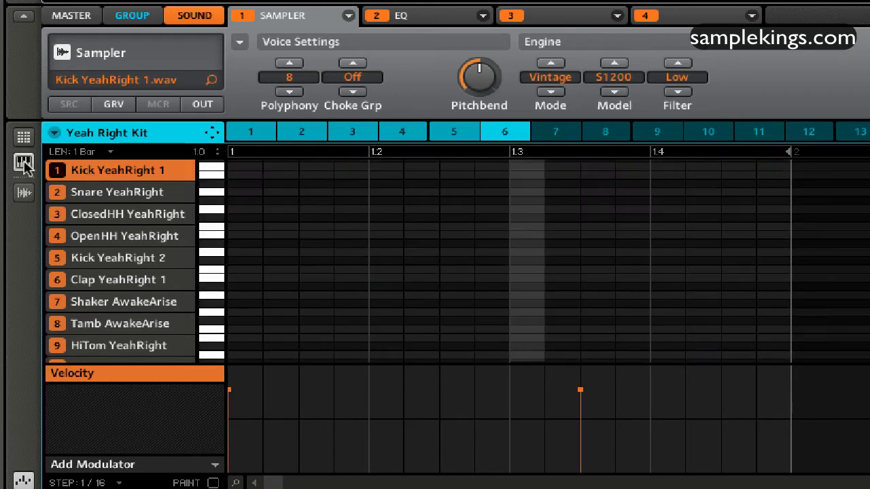
# Open the sampler's RECORD page and step through the kit sounds back to Kick YeahRight 1.
pyautogui.click(23, 194)
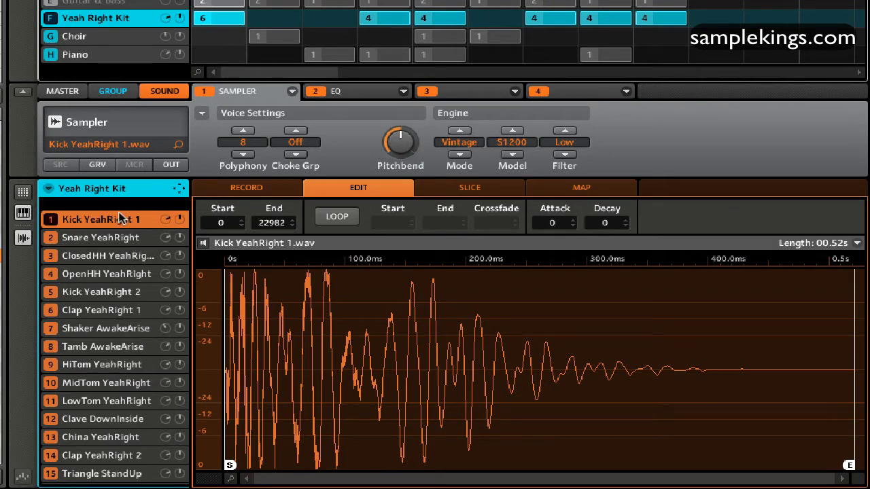
pyautogui.click(246, 189)
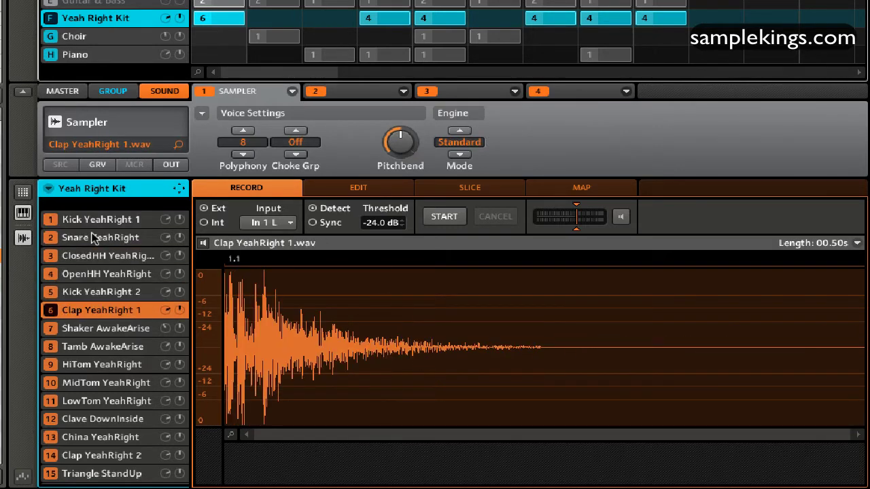
pyautogui.press('Down')
pyautogui.press('Down')
pyautogui.press('Down')
pyautogui.press('Down')
pyautogui.press('Down')
pyautogui.press('Down')
pyautogui.press('Down')
pyautogui.press('Down')
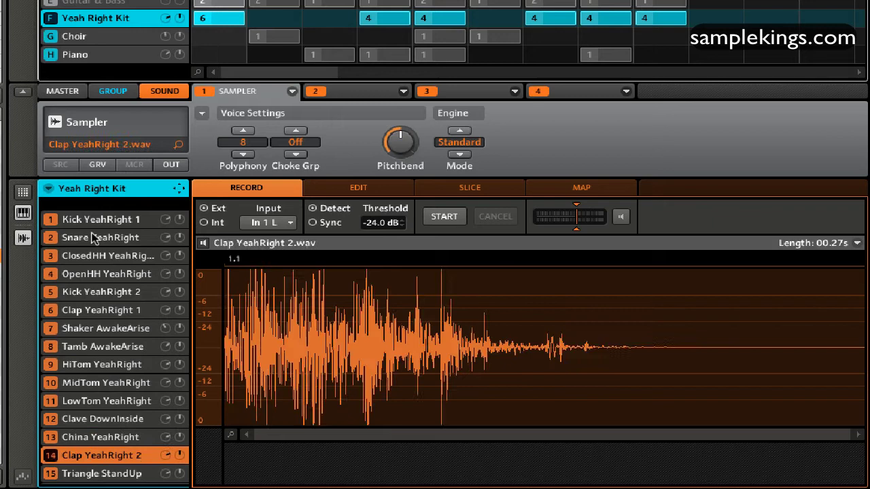
pyautogui.press('Down')
pyautogui.press('Down')
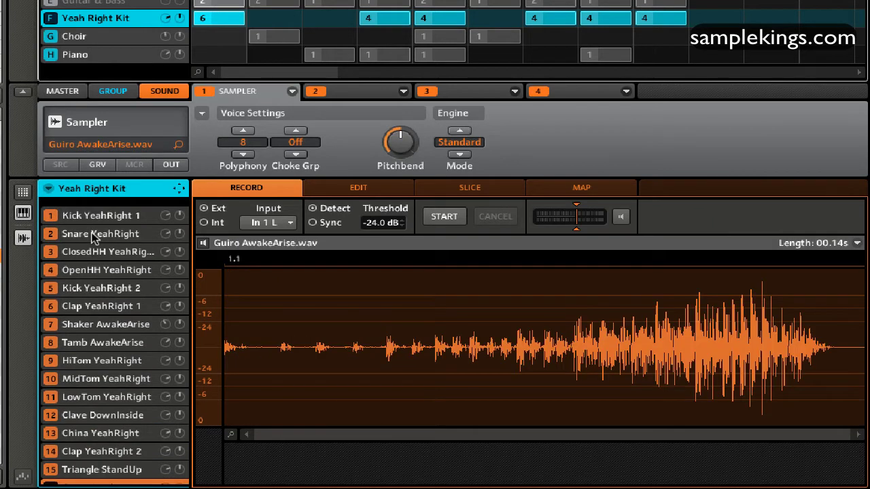
pyautogui.press('Up')
pyautogui.press('Up')
pyautogui.press('Up')
pyautogui.press('Up')
pyautogui.press('Up')
pyautogui.press('Up')
pyautogui.press('Up')
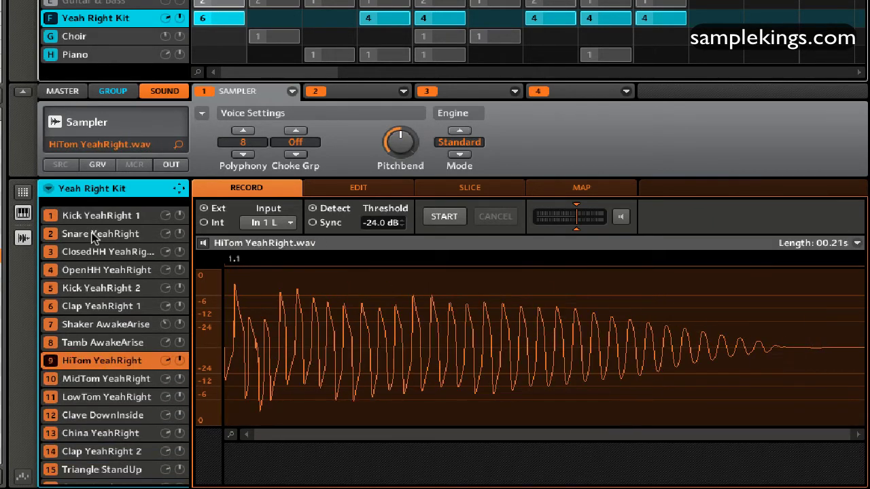
pyautogui.press('Up')
pyautogui.press('Up')
pyautogui.press('Up')
pyautogui.press('Up')
pyautogui.press('Up')
pyautogui.press('Up')
pyautogui.press('Up')
pyautogui.press('Up')
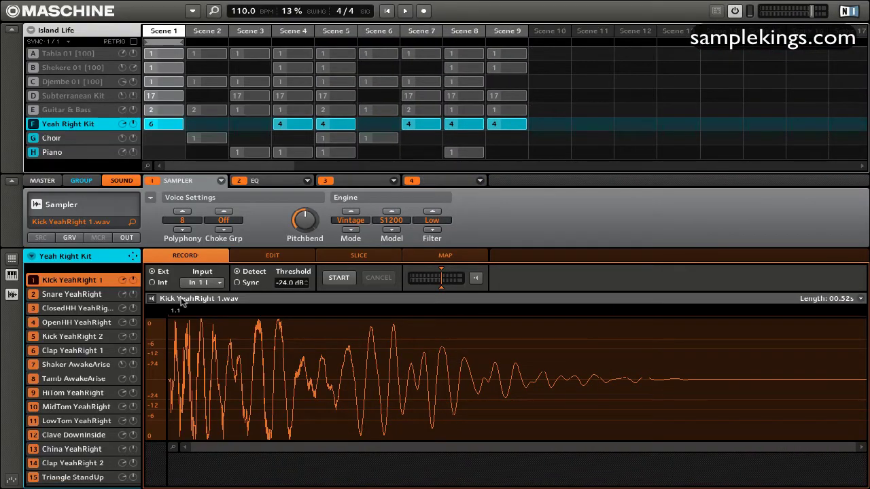
# Move down to Kick YeahRight 2 and collapse the sampler's Voice Settings and Engine panel.
pyautogui.press('Down')
pyautogui.press('Down')
pyautogui.press('Down')
pyautogui.press('Down')
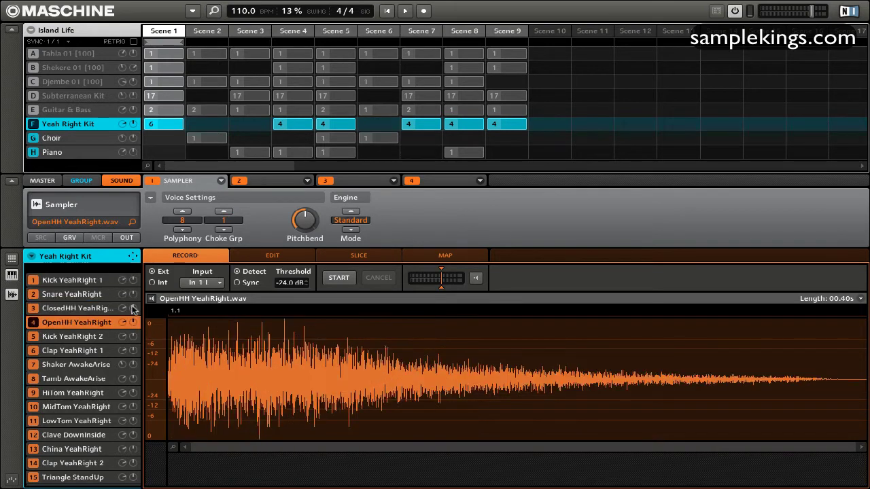
pyautogui.click(12, 183)
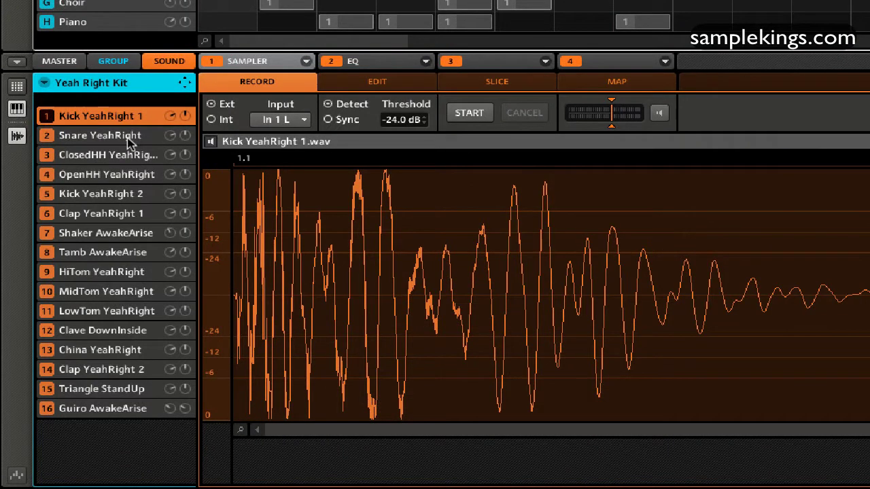
pyautogui.click(91, 235)
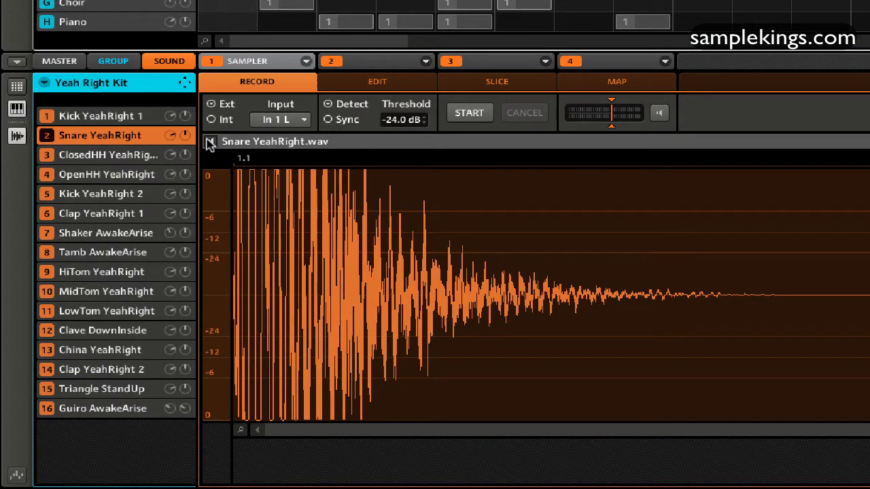
pyautogui.press('Down')
pyautogui.press('Down')
pyautogui.press('Down')
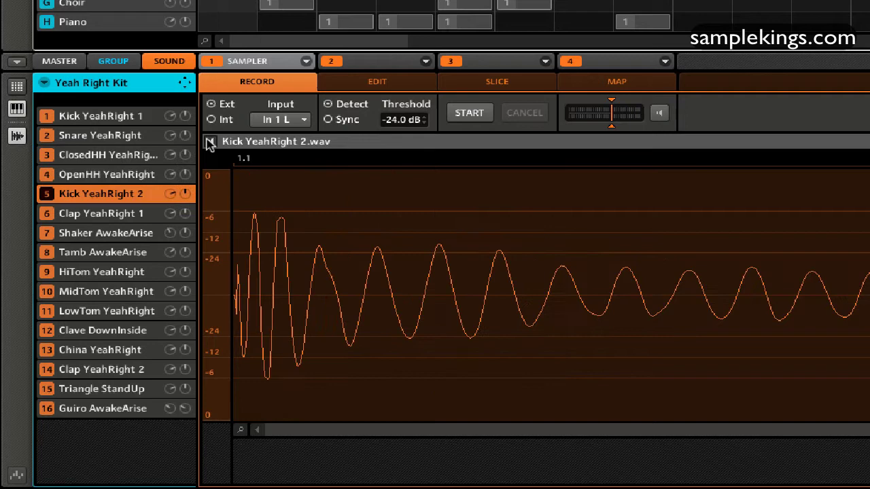
pyautogui.press('Down')
pyautogui.press('Down')
pyautogui.press('Down')
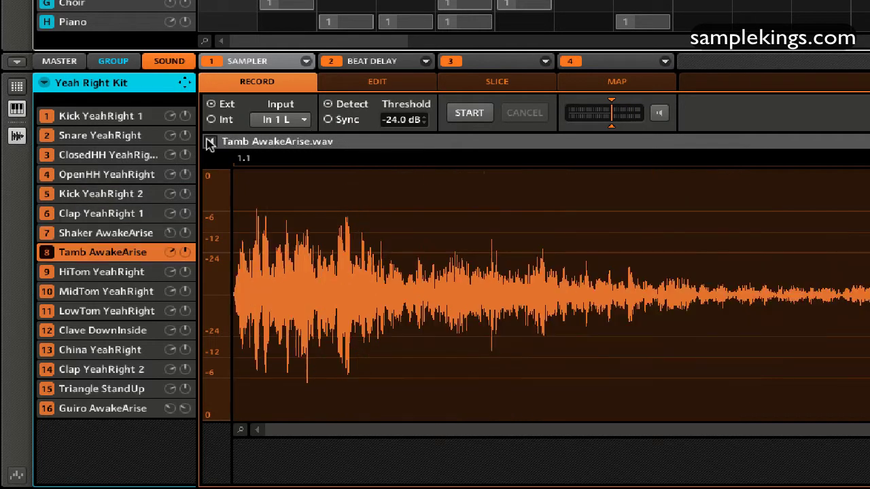
pyautogui.press('Down')
pyautogui.press('Down')
pyautogui.press('Down')
pyautogui.press('Down')
pyautogui.press('Down')
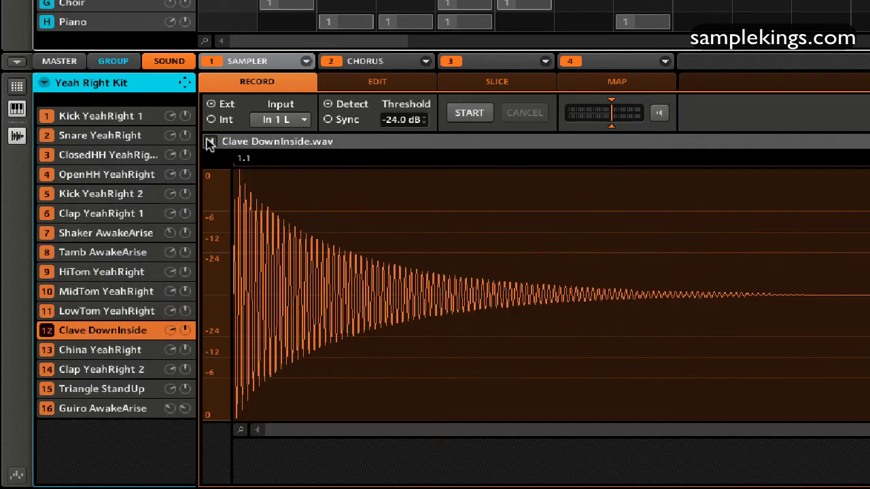
pyautogui.press('Down')
pyautogui.press('Down')
pyautogui.press('Down')
pyautogui.press('Down')
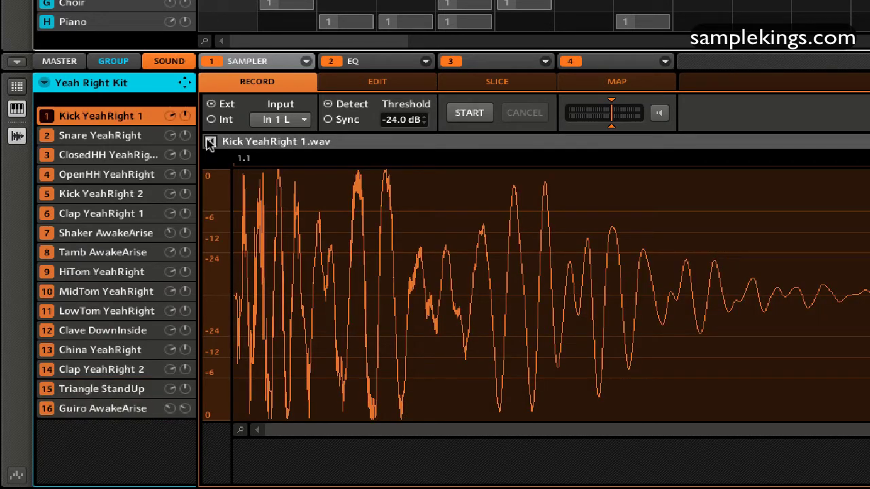
pyautogui.click(211, 143)
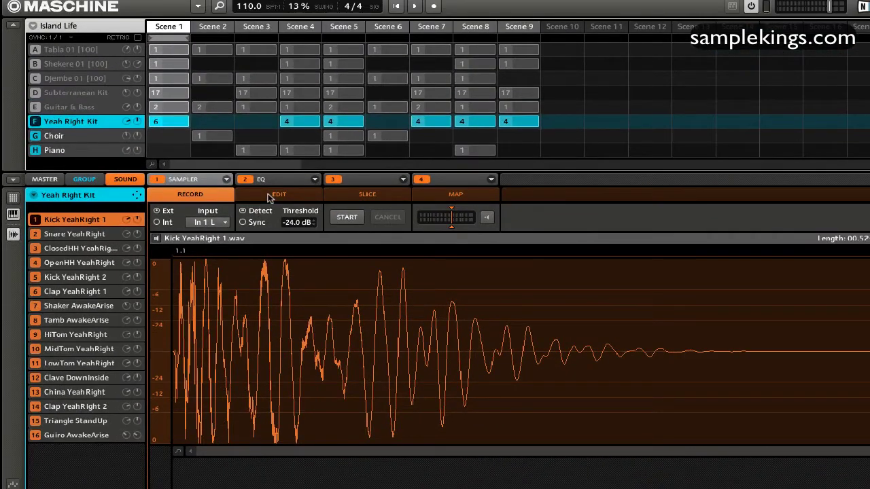
# Go through the sampler's EDIT, SLICE and MAP tabs, then audition the sample at C3.
pyautogui.click(273, 196)
pyautogui.click(374, 194)
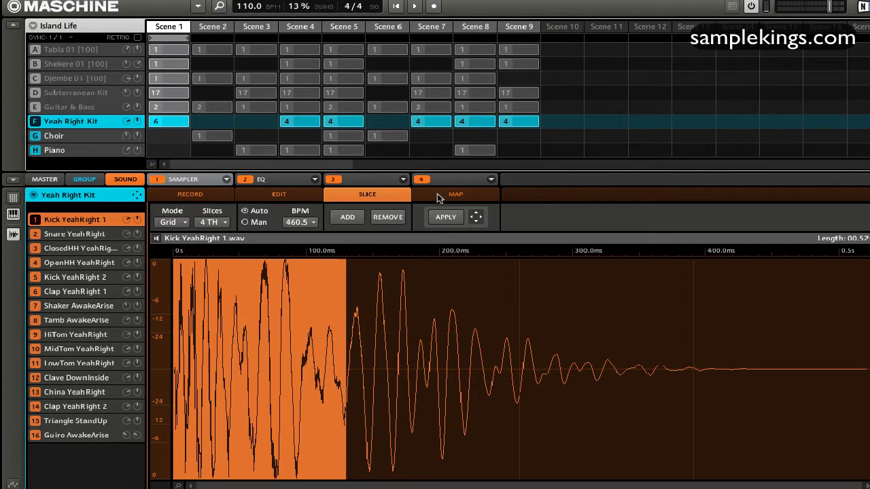
pyautogui.click(454, 196)
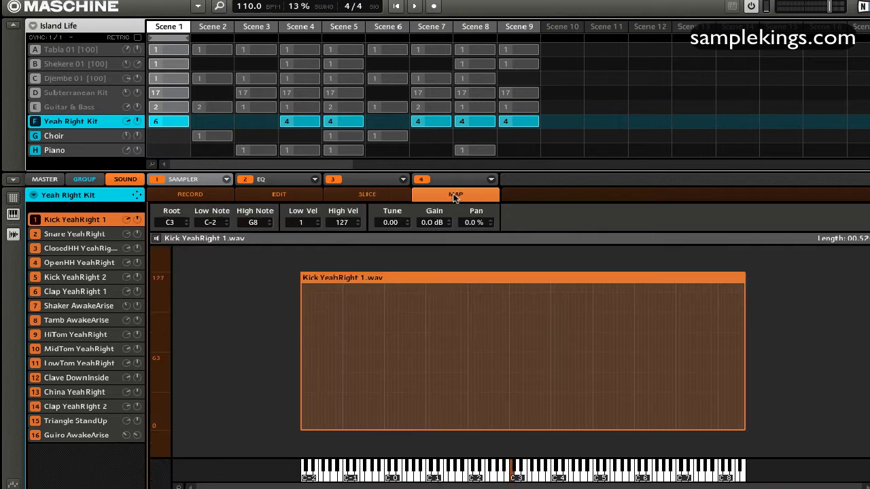
pyautogui.click(515, 476)
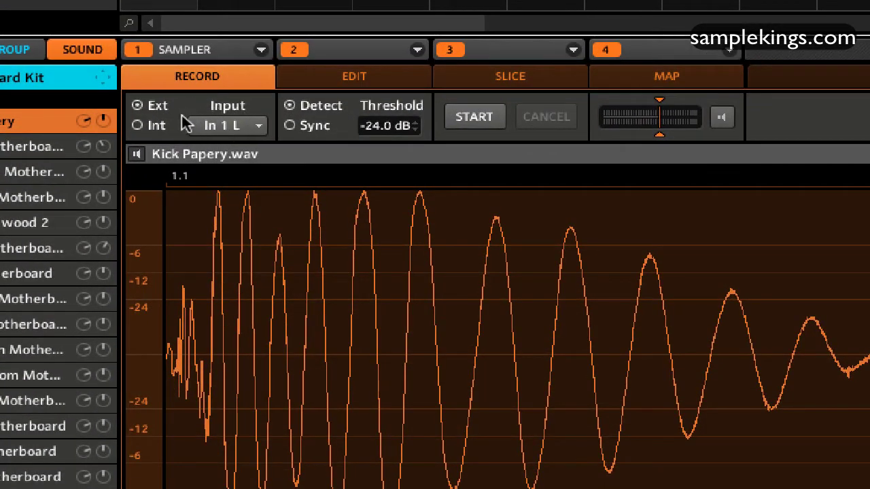
# Toggle the recording source to Int and back to Ext, leaving In 1 L as input.
pyautogui.click(137, 125)
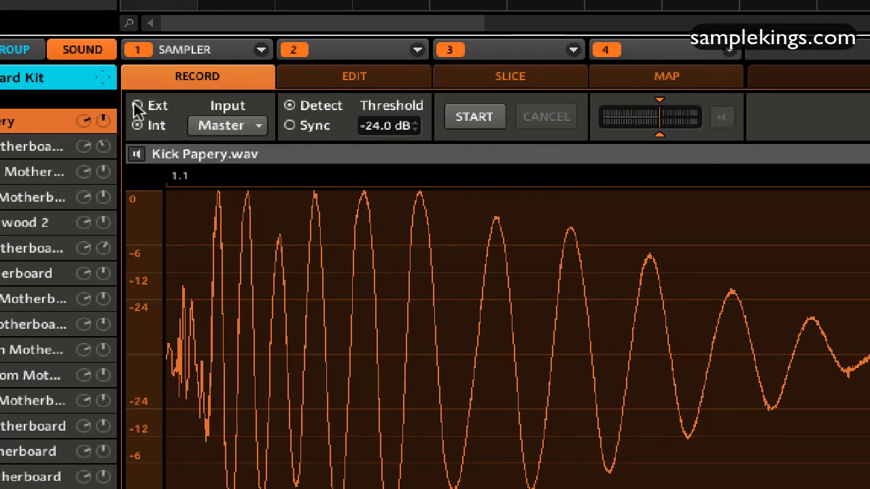
pyautogui.click(137, 107)
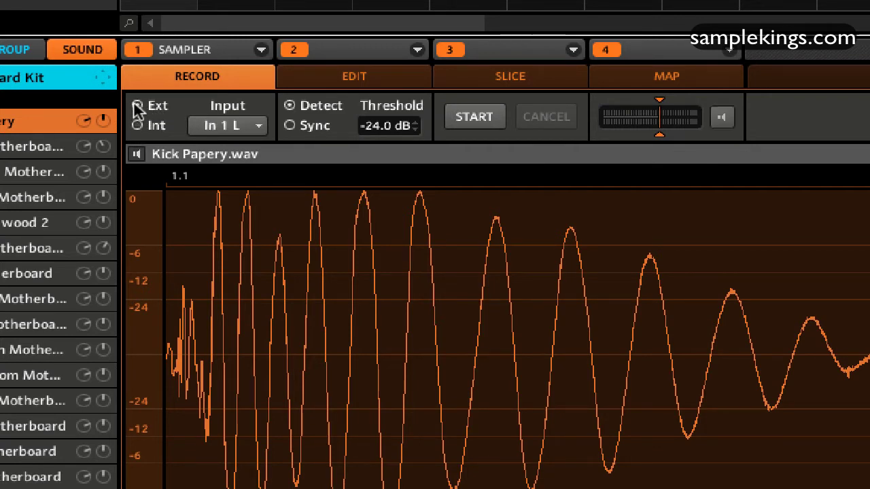
# Choose In 1 R from the Input list, then switch it to In 1 L+R.
pyautogui.click(259, 129)
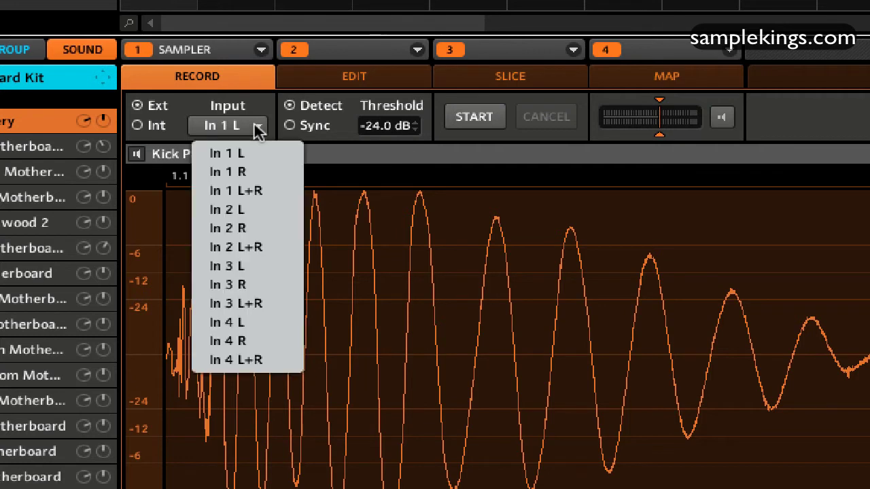
pyautogui.click(253, 172)
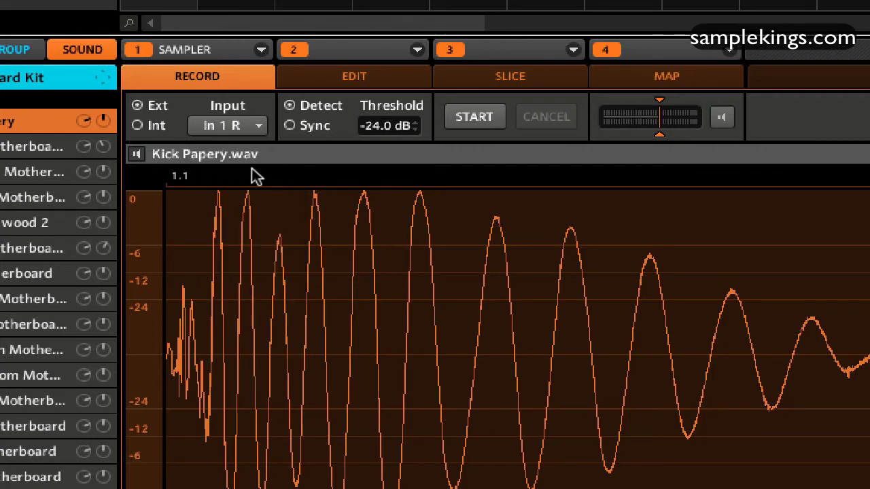
pyautogui.click(255, 129)
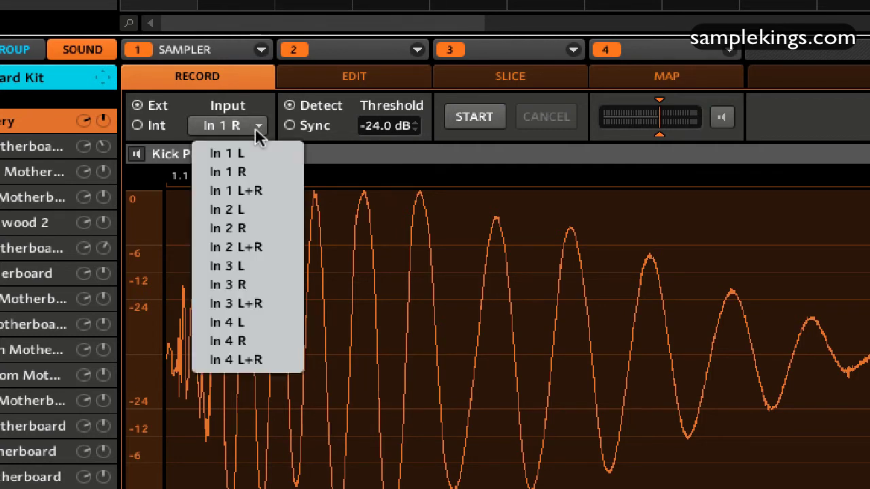
pyautogui.click(256, 184)
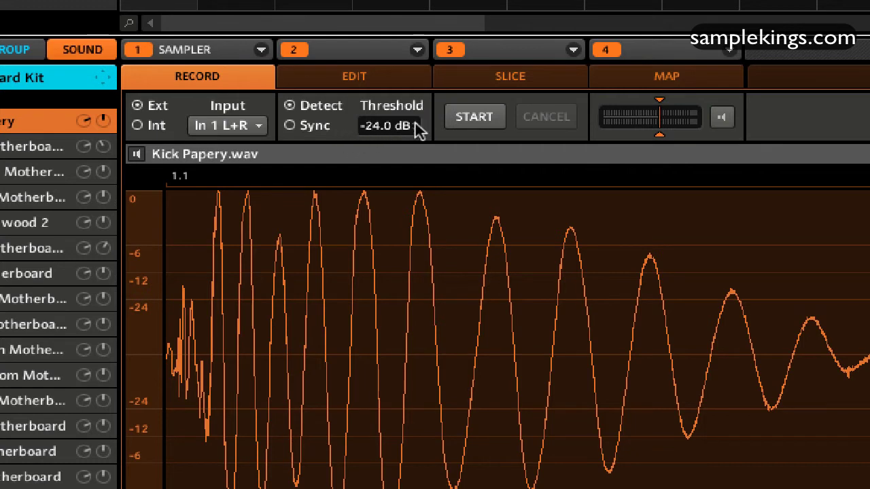
# Enable input monitoring and drag the detect threshold down to -34.8 dB.
pyautogui.click(724, 121)
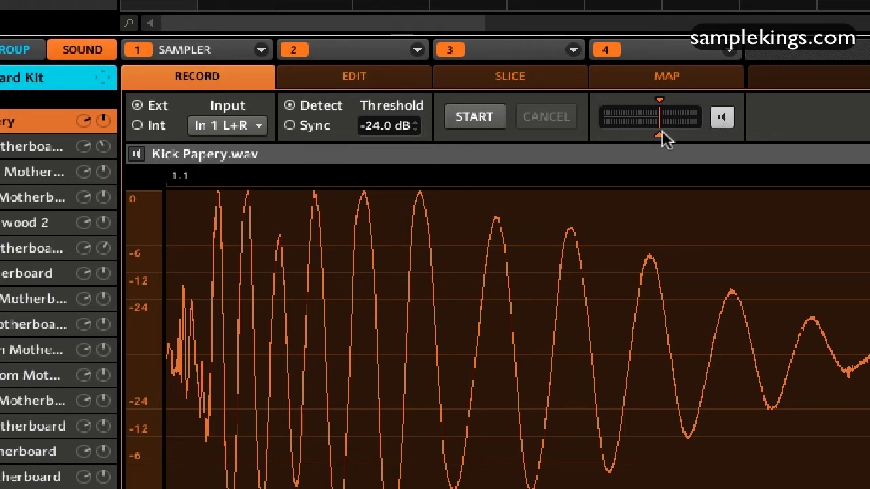
pyautogui.moveTo(662, 133)
pyautogui.mouseDown()
pyautogui.moveTo(647, 132)
pyautogui.moveTo(663, 131)
pyautogui.moveTo(654, 132)
pyautogui.mouseUp()
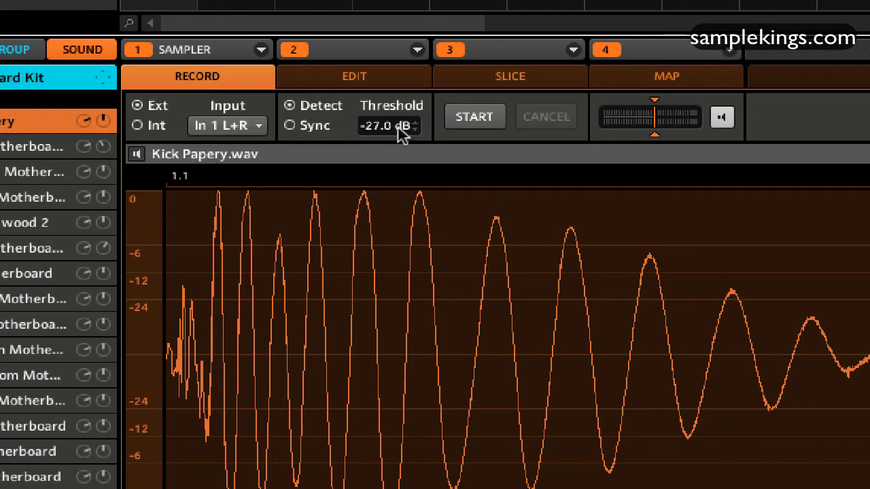
pyautogui.moveTo(654, 133)
pyautogui.mouseDown()
pyautogui.moveTo(621, 135)
pyautogui.moveTo(639, 127)
pyautogui.mouseUp()
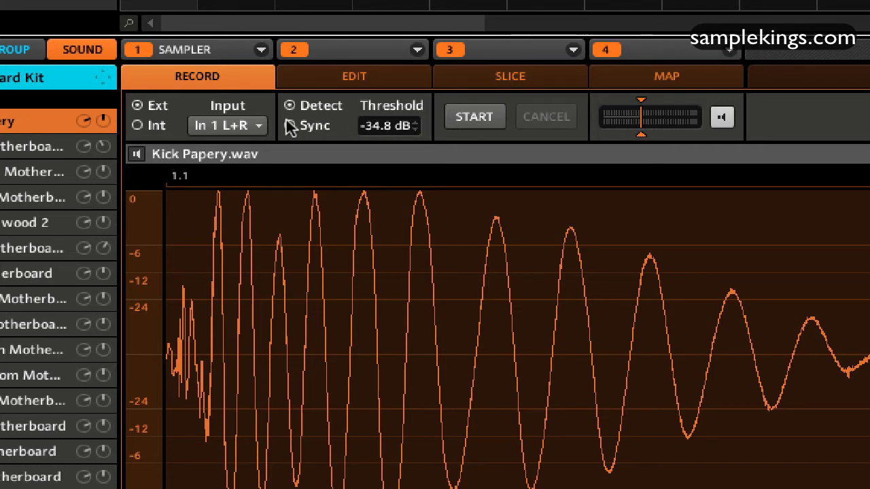
# Set the recording input to In 2 L, then In 2 R, and readjust the threshold to -32.4 dB.
pyautogui.click(259, 126)
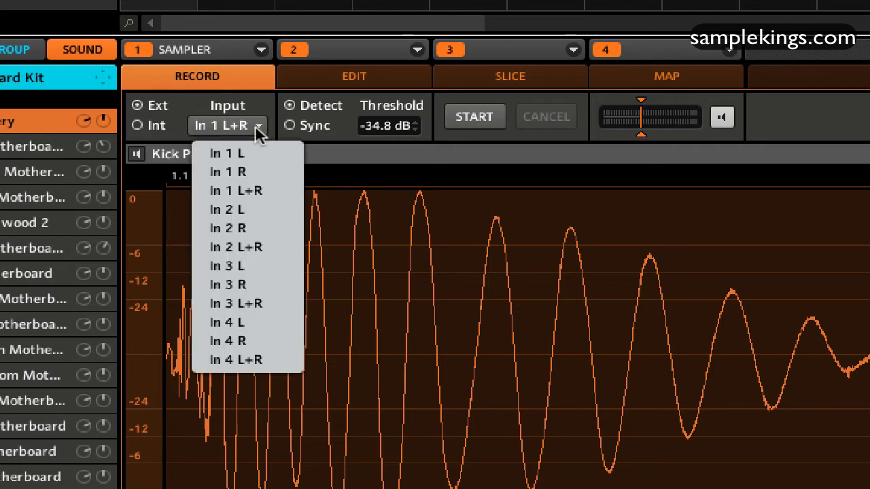
pyautogui.click(253, 209)
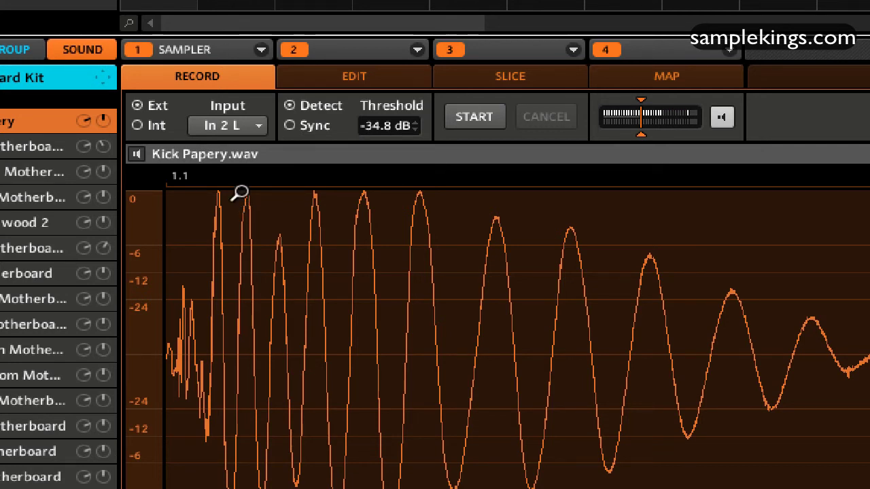
pyautogui.click(252, 130)
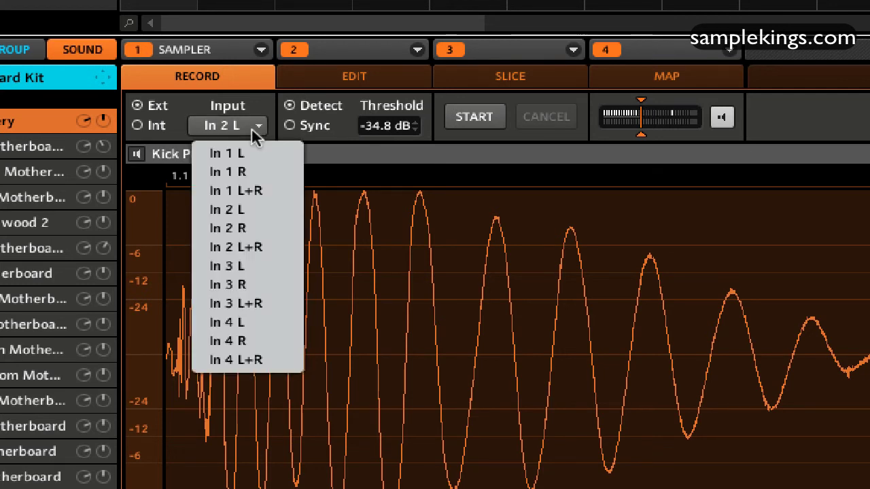
pyautogui.click(252, 229)
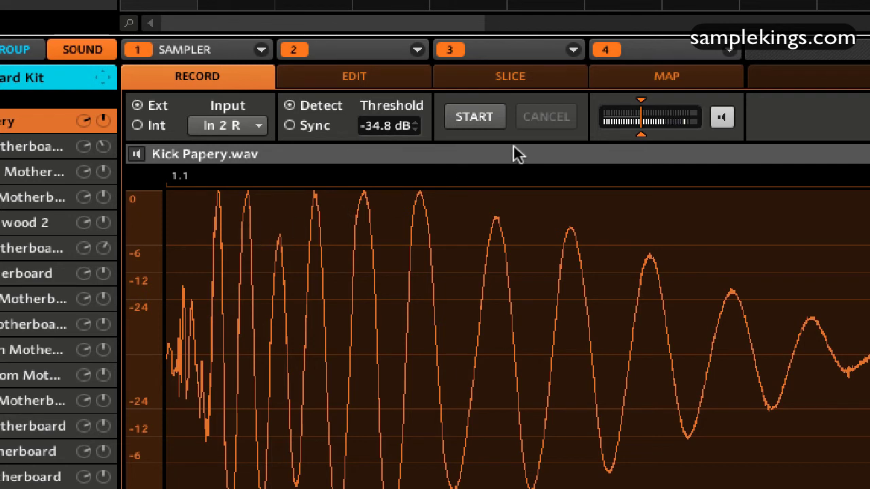
pyautogui.moveTo(641, 107)
pyautogui.mouseDown()
pyautogui.moveTo(660, 111)
pyautogui.moveTo(648, 112)
pyautogui.mouseUp()
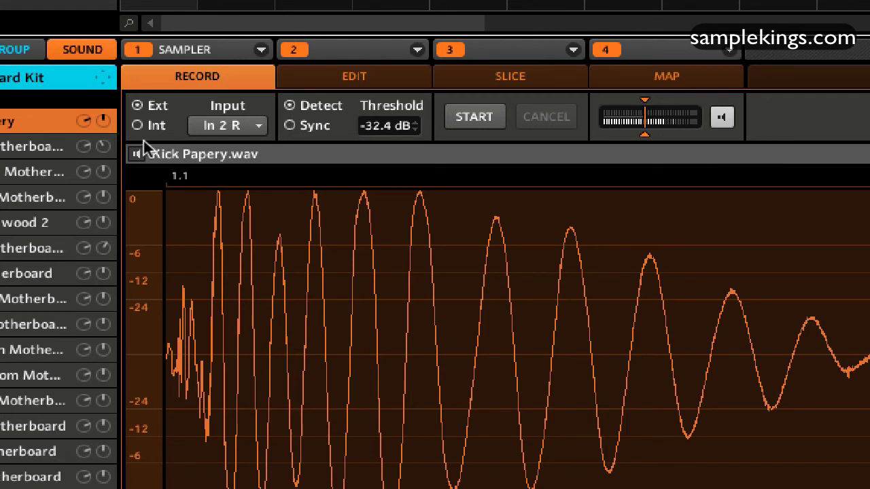
# Select In 2 L+R as the recording input and nudge the detect threshold to -33.6 dB.
pyautogui.click(258, 131)
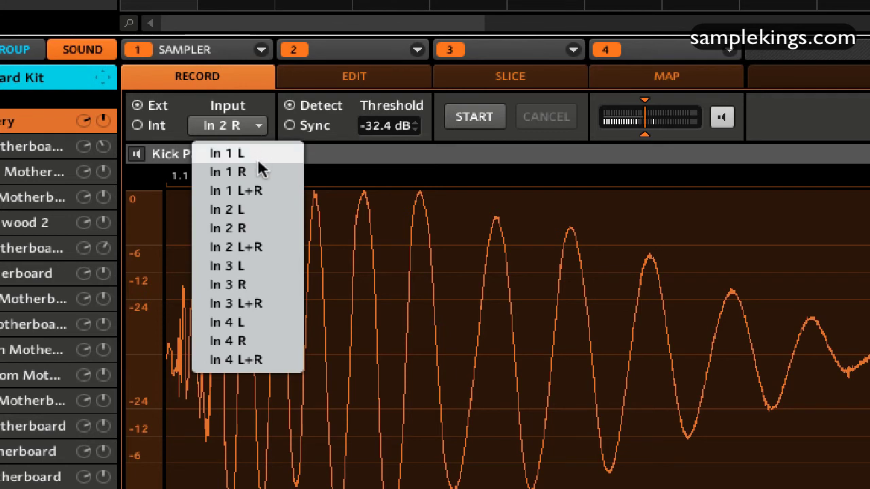
pyautogui.click(256, 243)
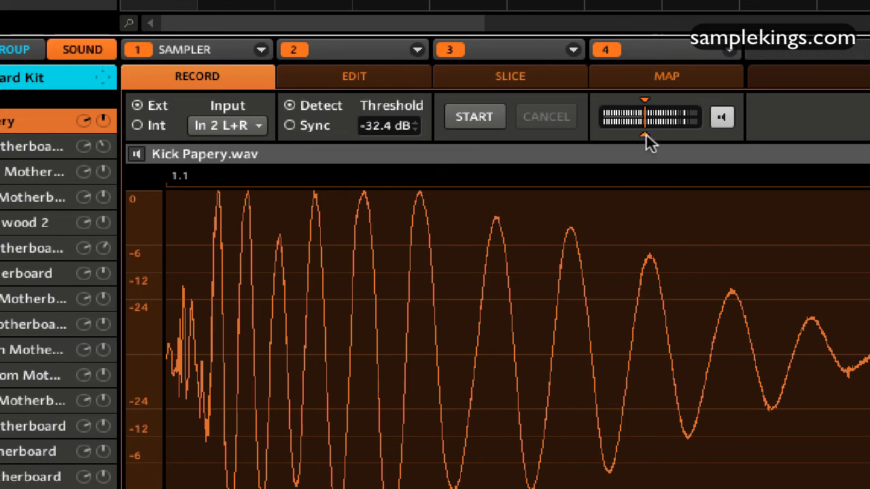
pyautogui.moveTo(645, 133); pyautogui.dragTo(646, 133)
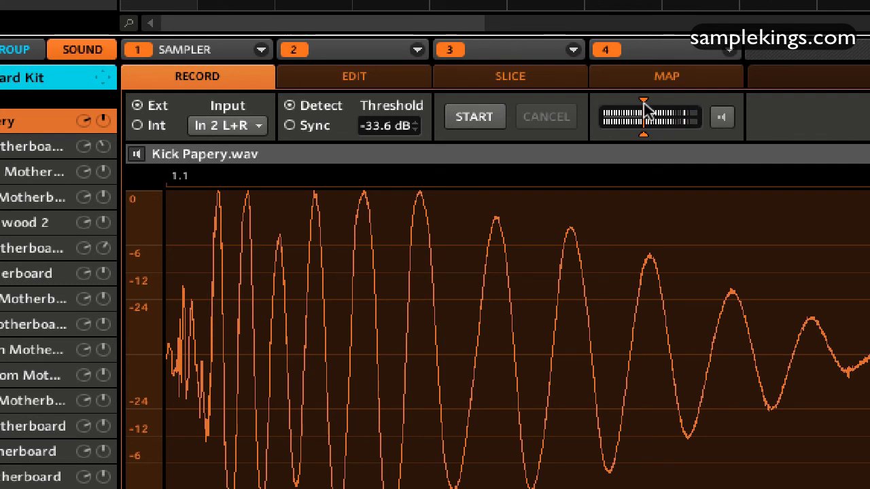
# Drag the threshold marker down in stages, past -37.2 dB, to -42.6 dB.
pyautogui.moveTo(643, 103); pyautogui.dragTo(641, 105)
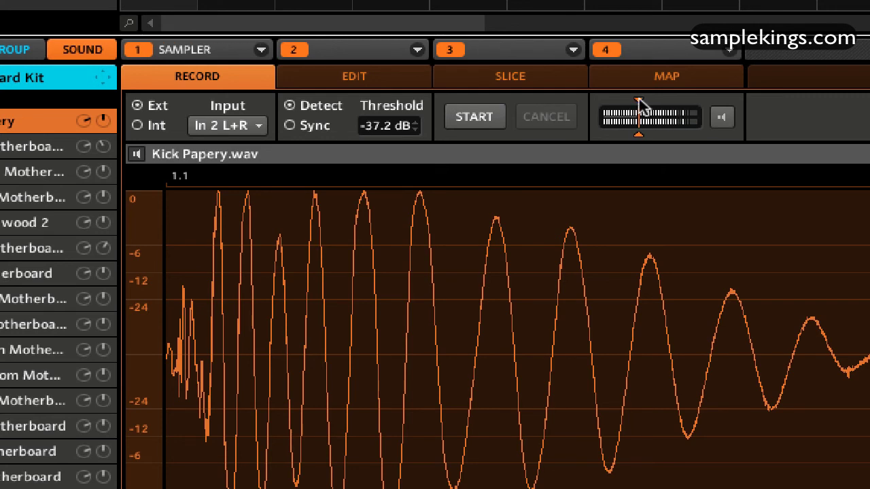
pyautogui.moveTo(639, 101); pyautogui.dragTo(636, 101)
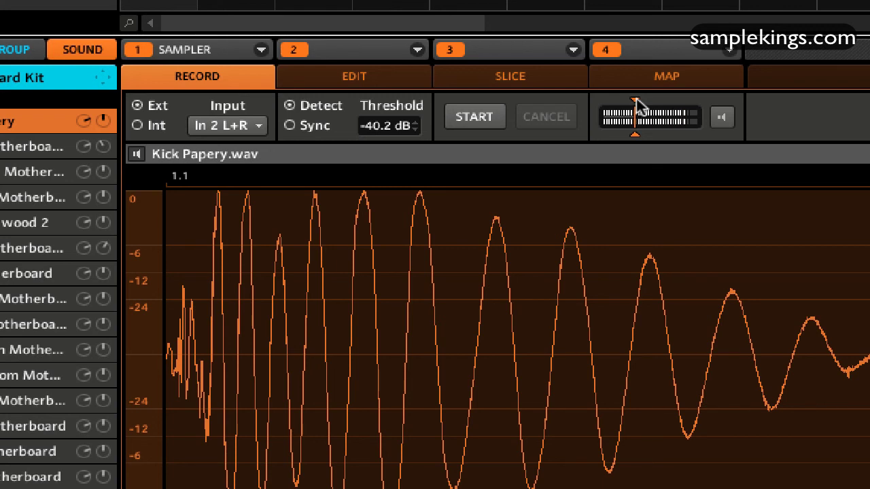
pyautogui.moveTo(636, 100)
pyautogui.mouseDown()
pyautogui.moveTo(657, 99)
pyautogui.moveTo(632, 101)
pyautogui.mouseUp()
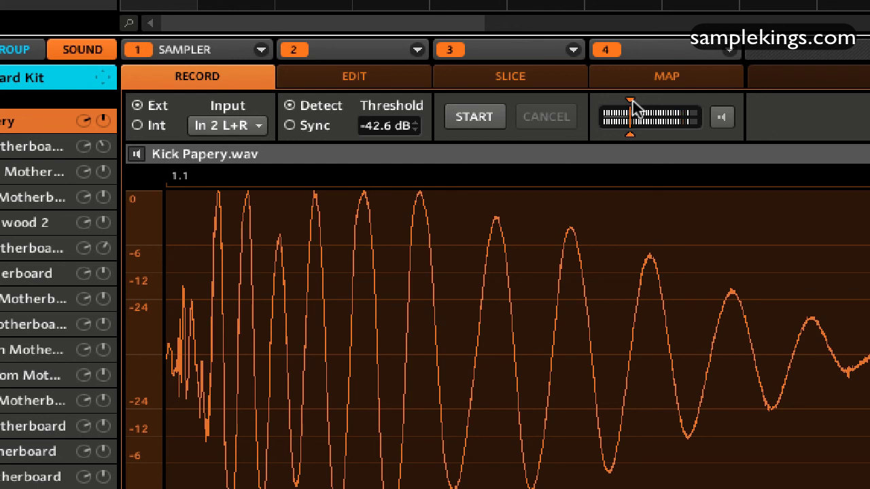